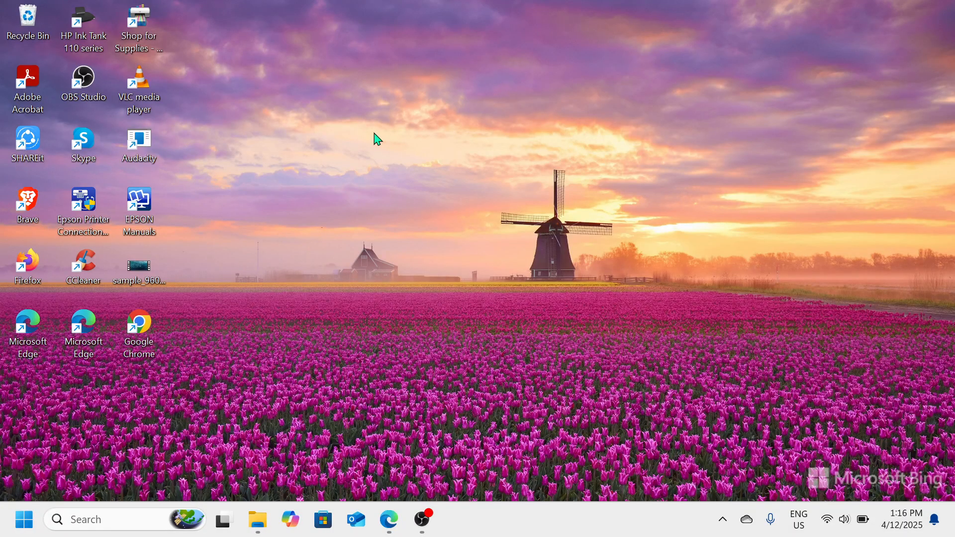
# - Open File Explorer through a system search and go to Local Disk (C:) under This PC
pyautogui.click(118, 520)
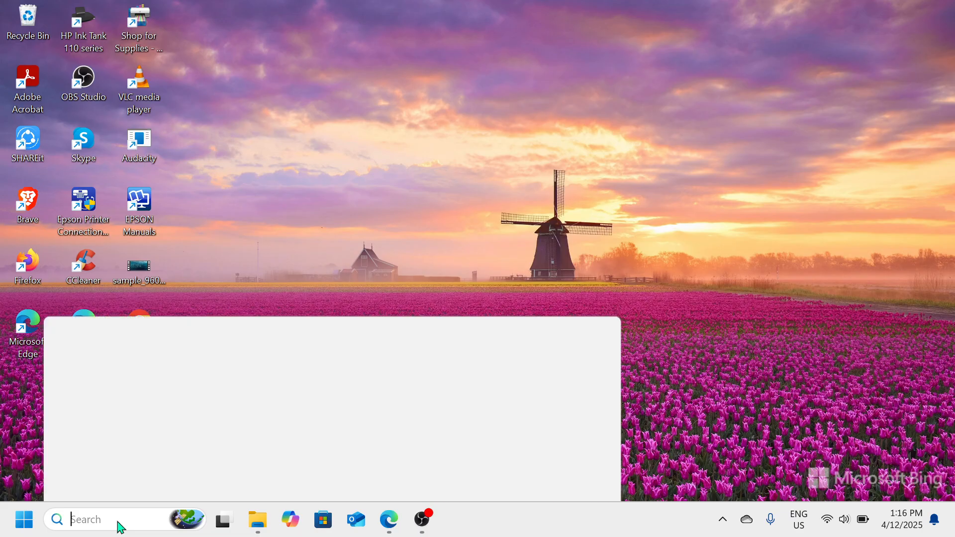
pyautogui.write('FlLE')
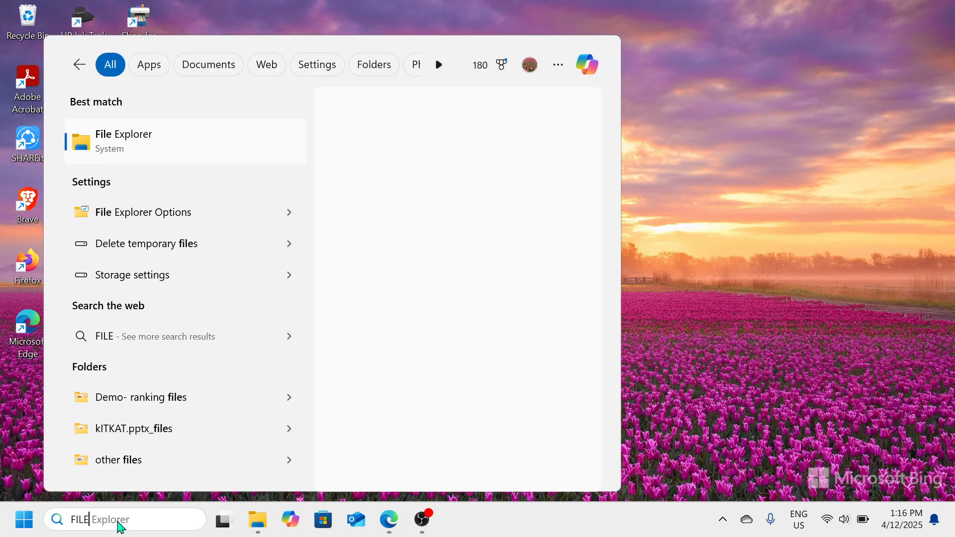
pyautogui.click(177, 159)
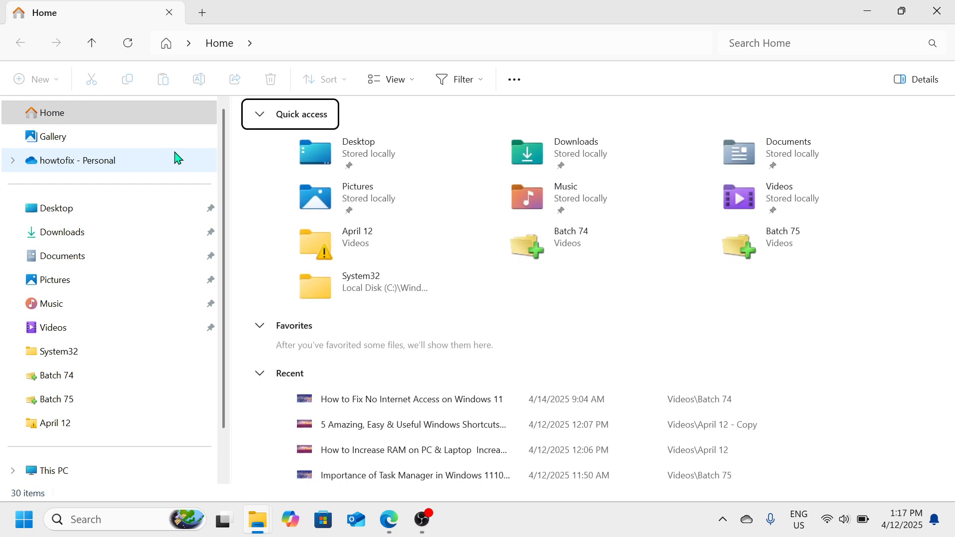
pyautogui.scroll(-1, 177, 158)
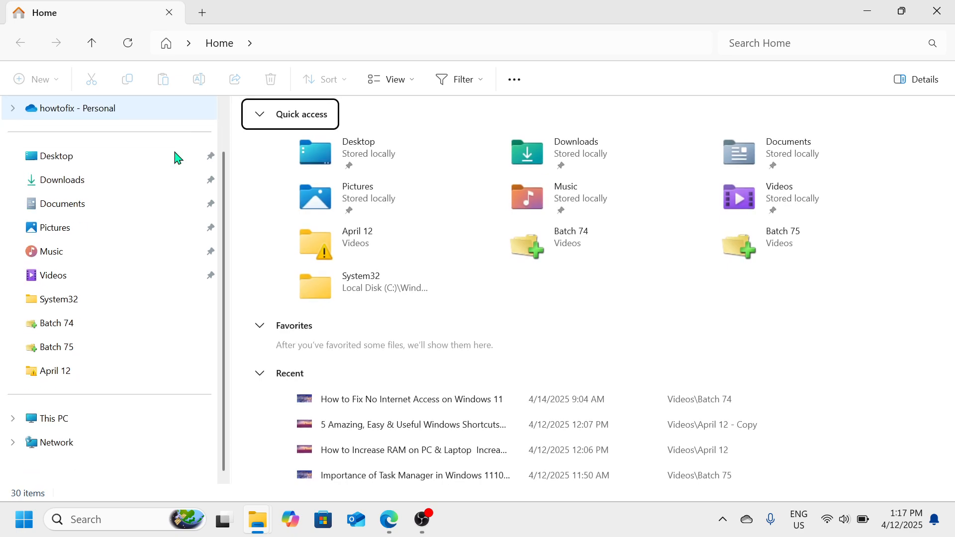
pyautogui.click(77, 428)
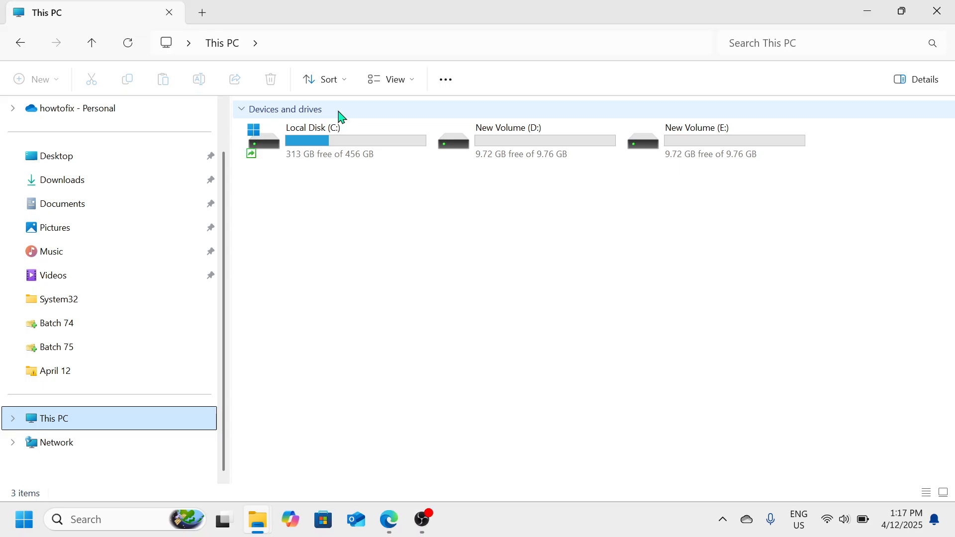
pyautogui.doubleClick(351, 156)
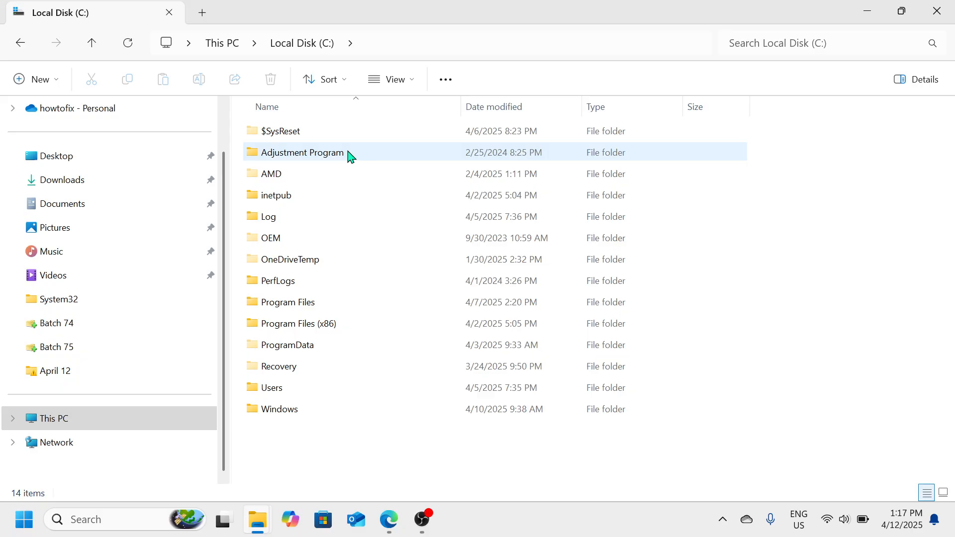
# - Open the Download folder inside Windows\SoftwareDistribution on Local Disk (C:)
pyautogui.click(305, 410)
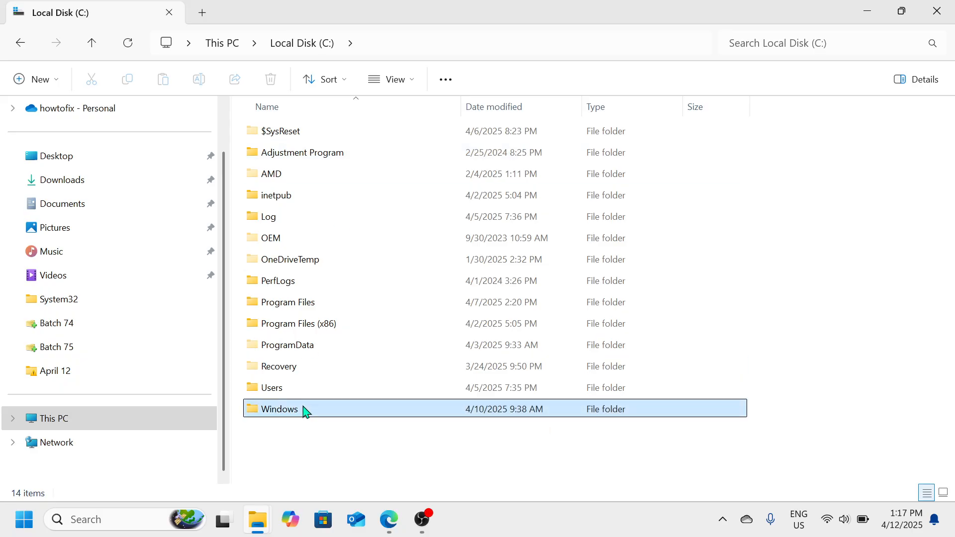
pyautogui.doubleClick(304, 410)
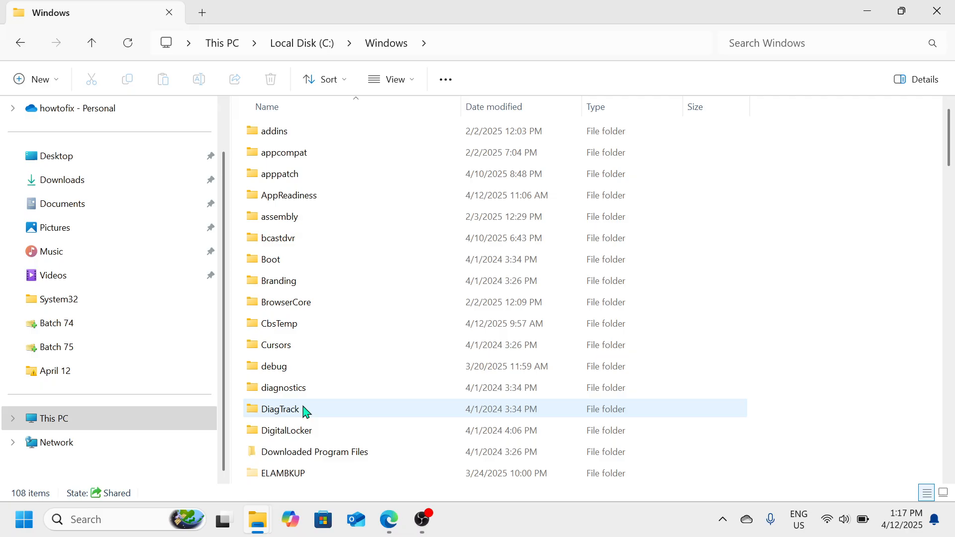
pyautogui.scroll(-4, 305, 411)
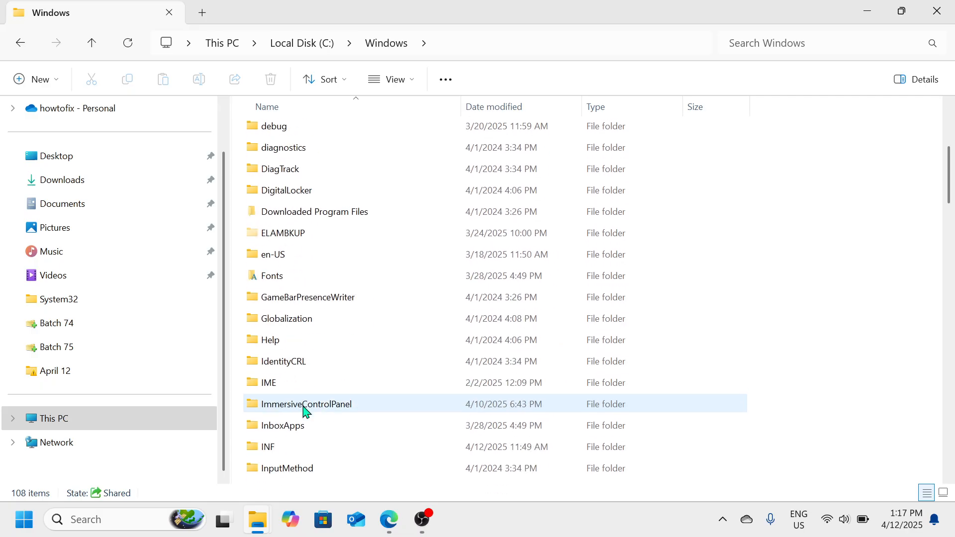
pyautogui.scroll(-8, 304, 411)
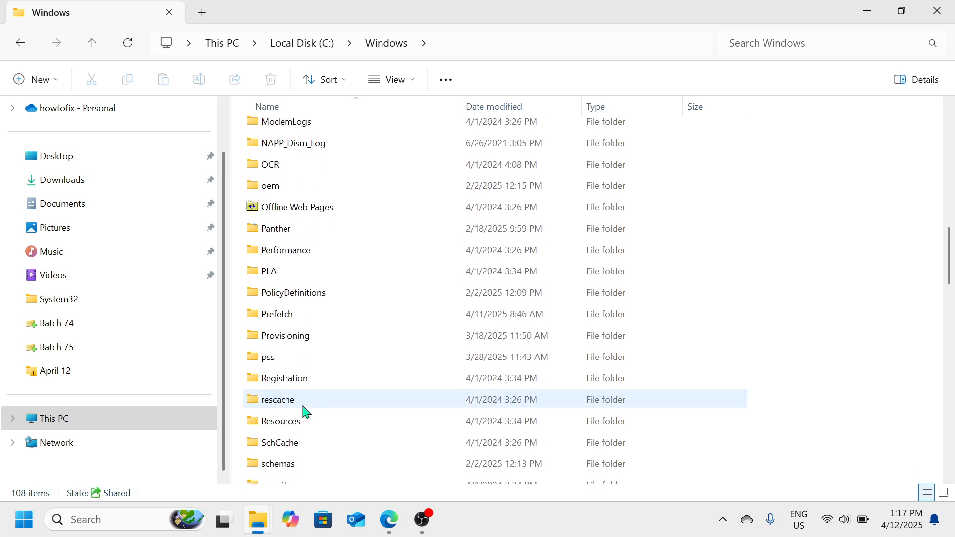
pyautogui.scroll(-5, 305, 411)
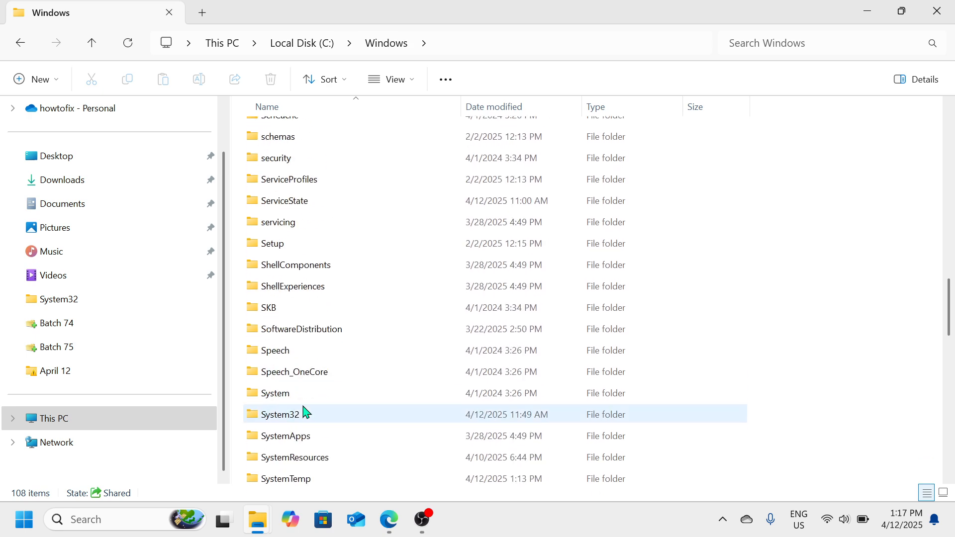
pyautogui.doubleClick(298, 331)
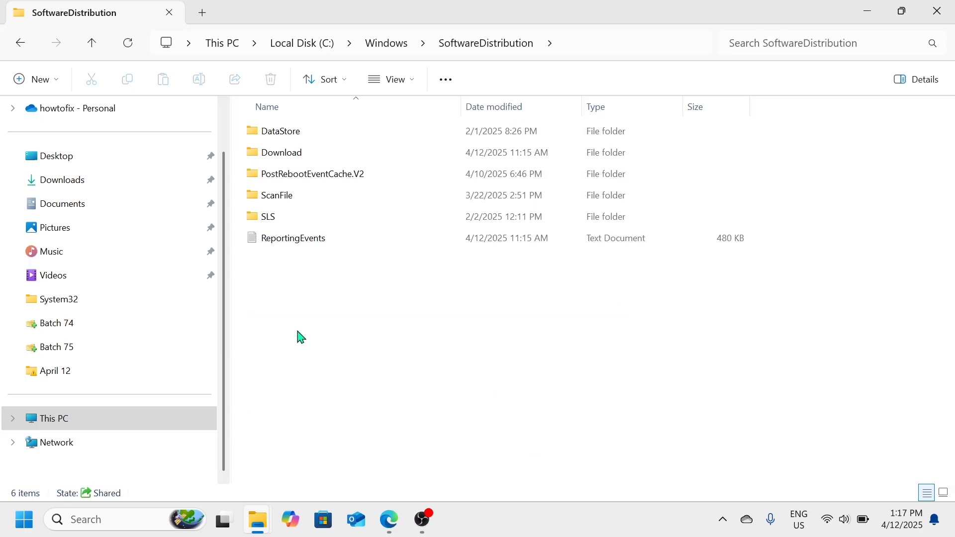
pyautogui.doubleClick(299, 158)
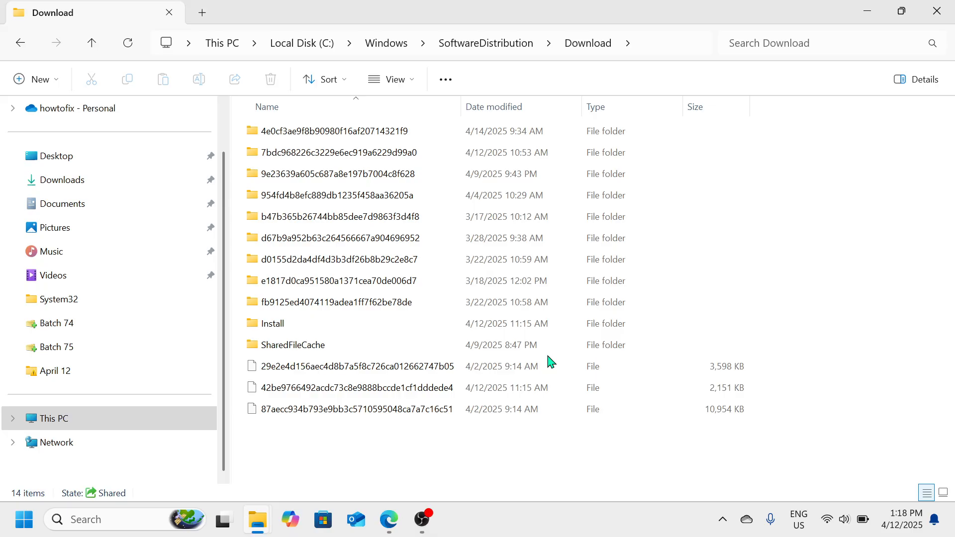
# - Request permanent deletion of all items in the Download folder, cancel it, and close the folder window
pyautogui.hotkey('ctrl', 'a')
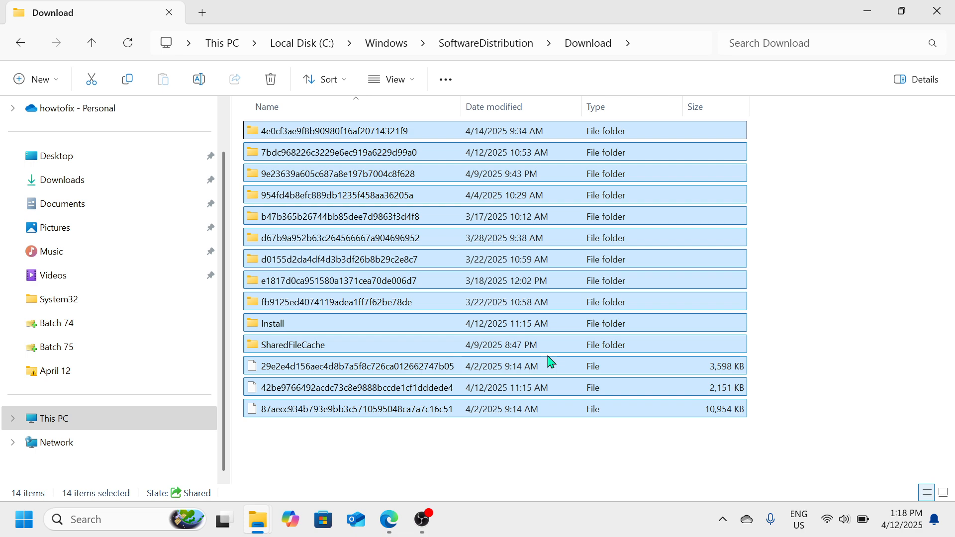
pyautogui.hotkey('shift', 'Delete')
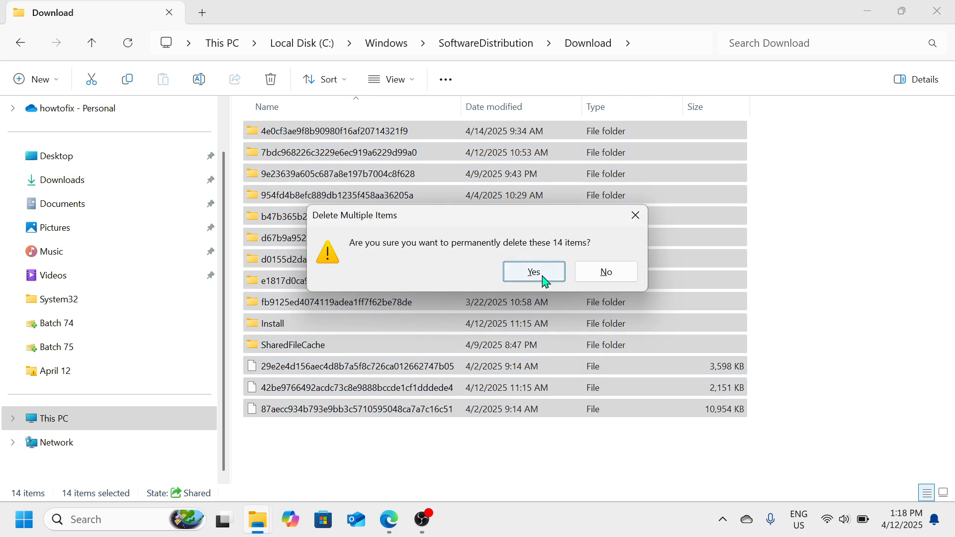
pyautogui.click(636, 216)
pyautogui.click(865, 241)
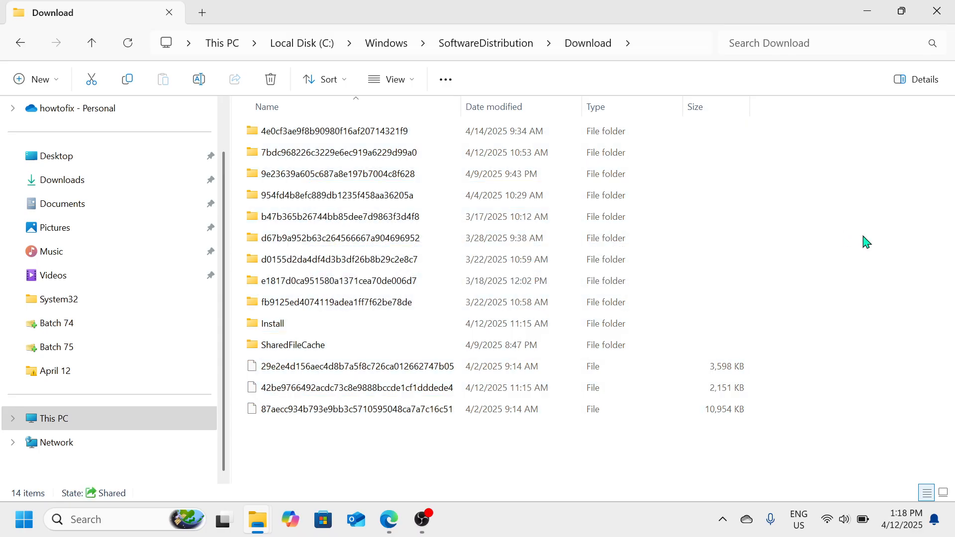
pyautogui.click(937, 11)
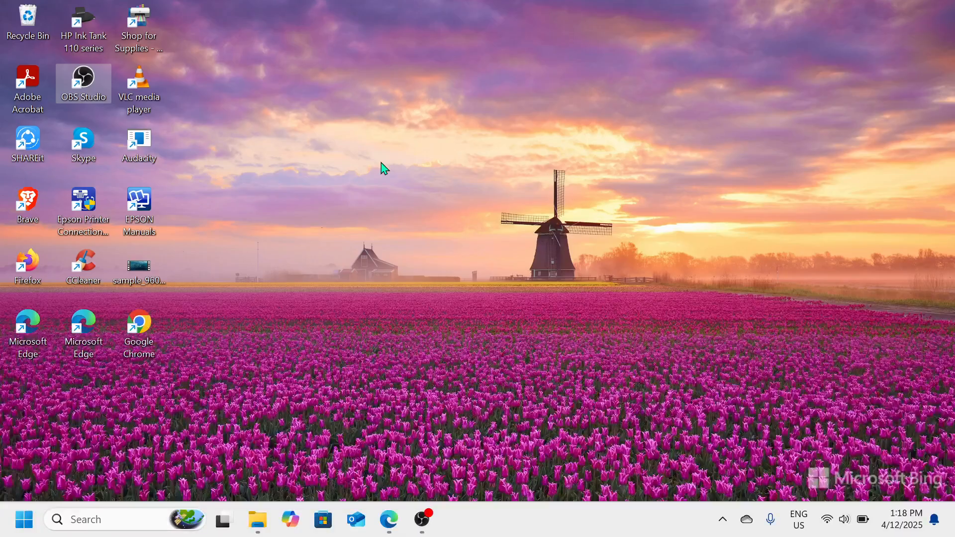
# - Run WSRESET from the Run dialog to reset the Microsoft Store cache, and close the Store window
pyautogui.press('super+r')
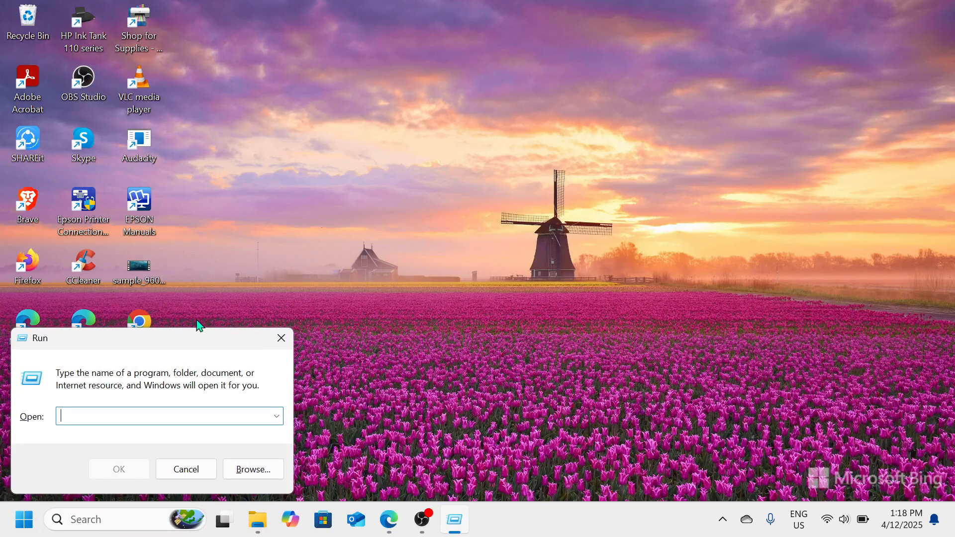
pyautogui.moveTo(208, 331); pyautogui.dragTo(531, 178)
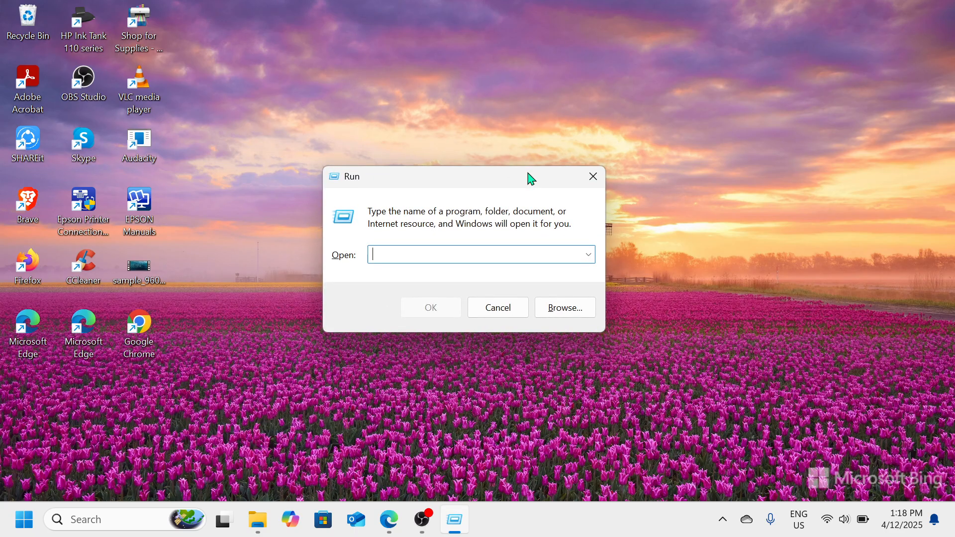
pyautogui.write('WSRESET')
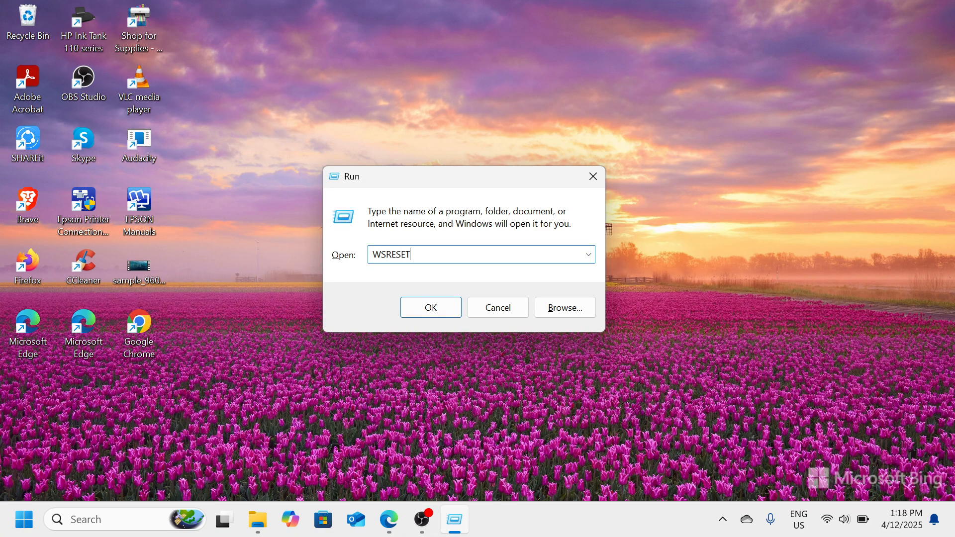
pyautogui.press('Return')
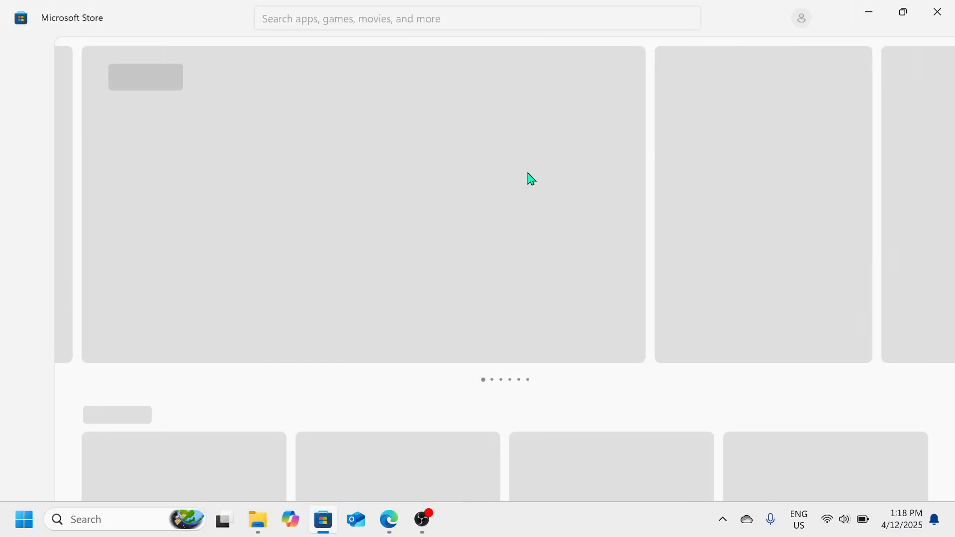
pyautogui.click(938, 11)
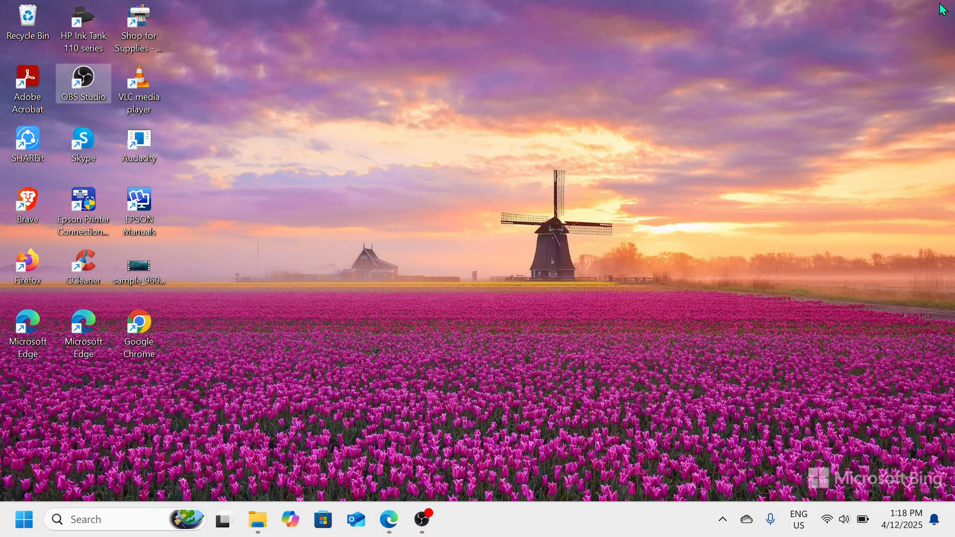
# - Launch Disk Cleanup with the CLEANMGR run command and choose Local Disk (C:) as the drive
pyautogui.press('super+r')
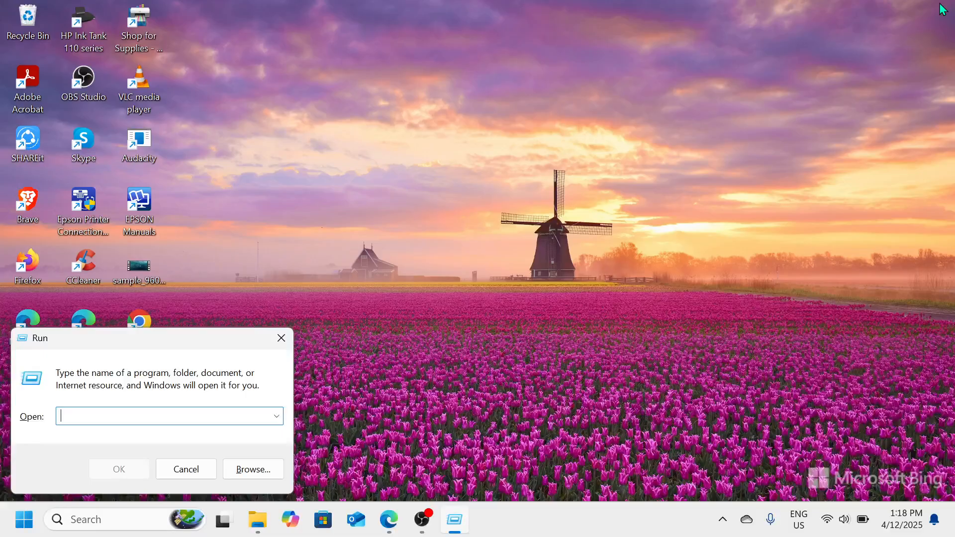
pyautogui.write('CLEANMGR')
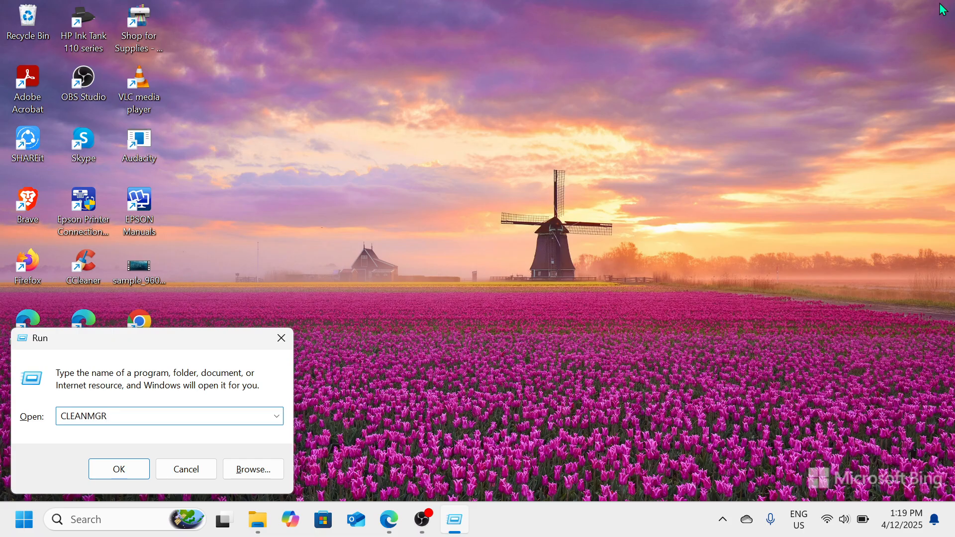
pyautogui.press('Return')
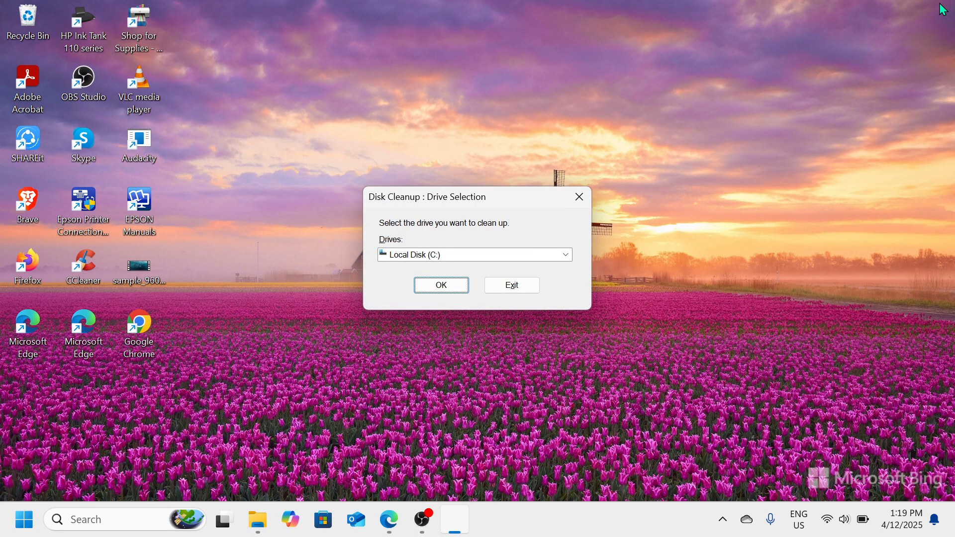
pyautogui.press('Return')
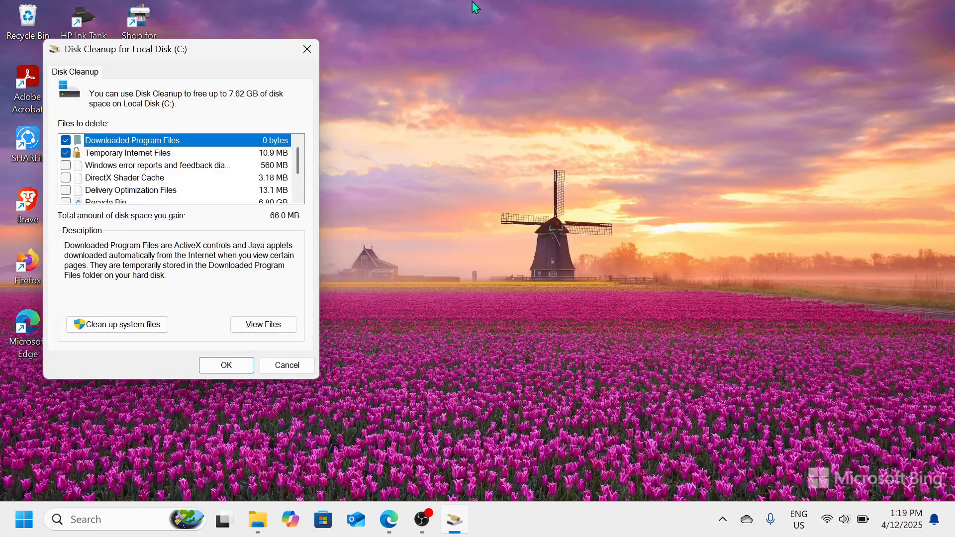
# - Mark Recycle Bin, Temporary files, Windows error reports, DirectX Shader Cache and Delivery Optimization Files for deletion in Disk Cleanup
pyautogui.moveTo(265, 48); pyautogui.dragTo(574, 58)
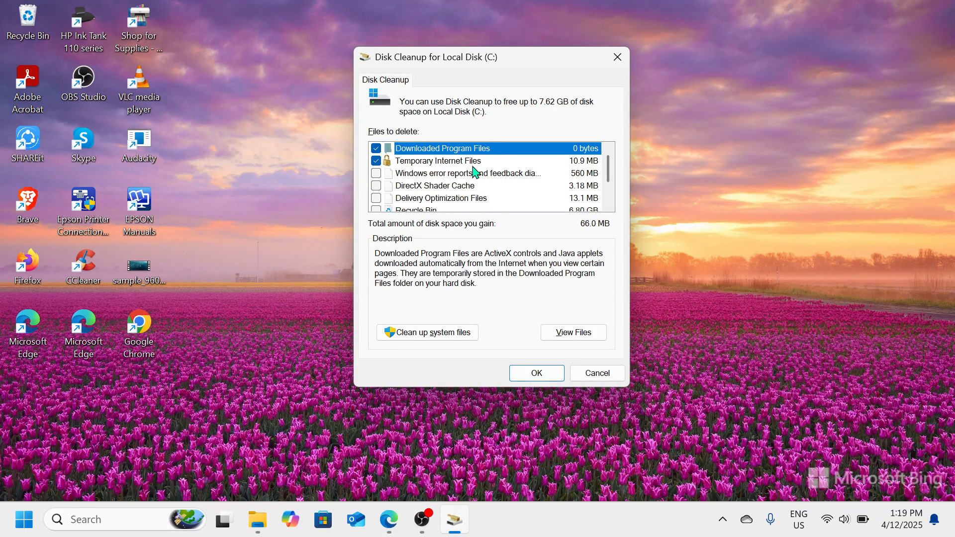
pyautogui.scroll(-1, 475, 172)
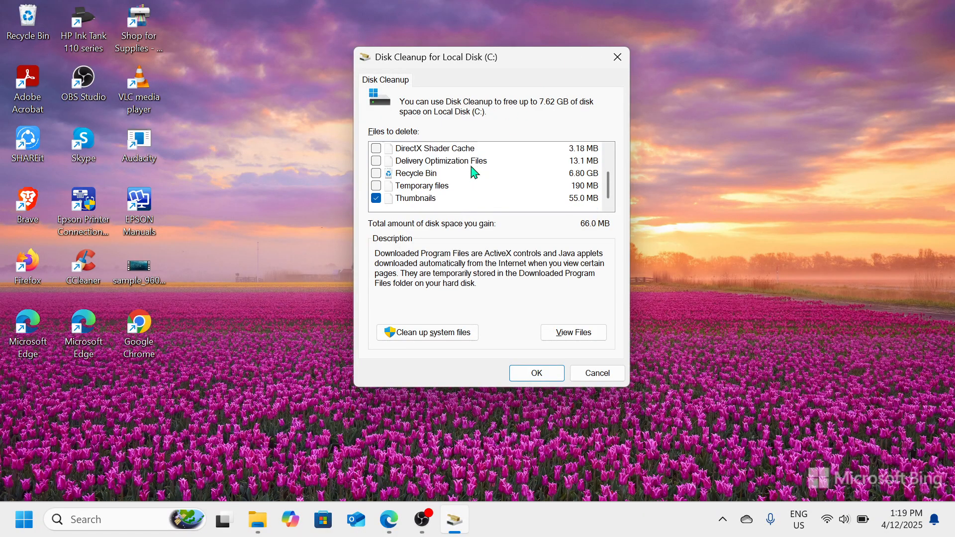
pyautogui.click(377, 173)
pyautogui.click(380, 188)
pyautogui.scroll(1, 381, 194)
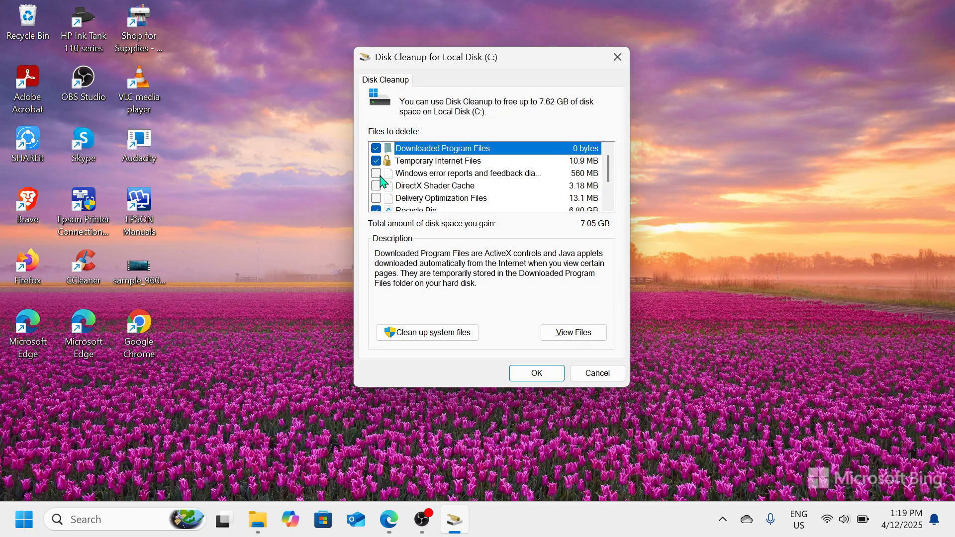
pyautogui.click(380, 177)
pyautogui.click(380, 187)
pyautogui.click(380, 198)
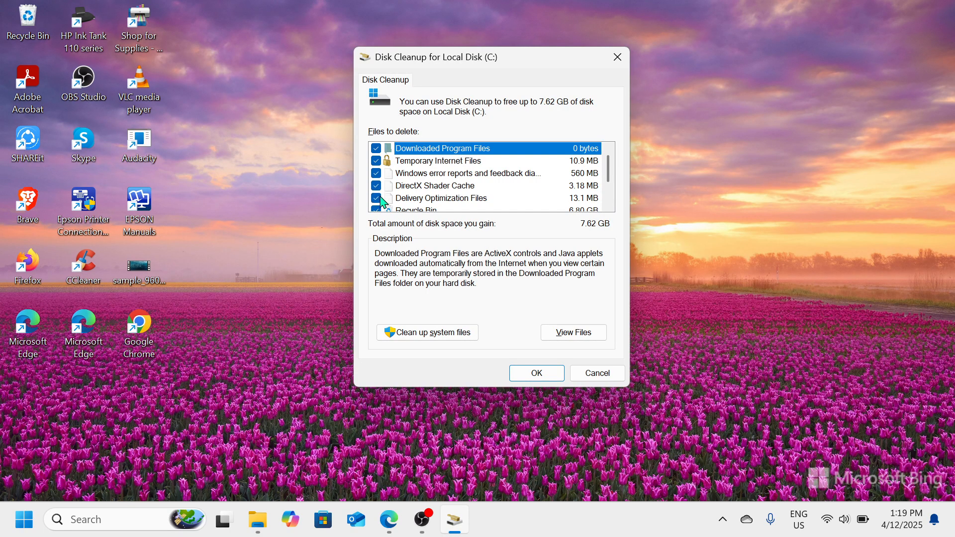
# - Request deletion of the marked cleanup files, cancel the confirmation, and close Disk Cleanup
pyautogui.click(549, 380)
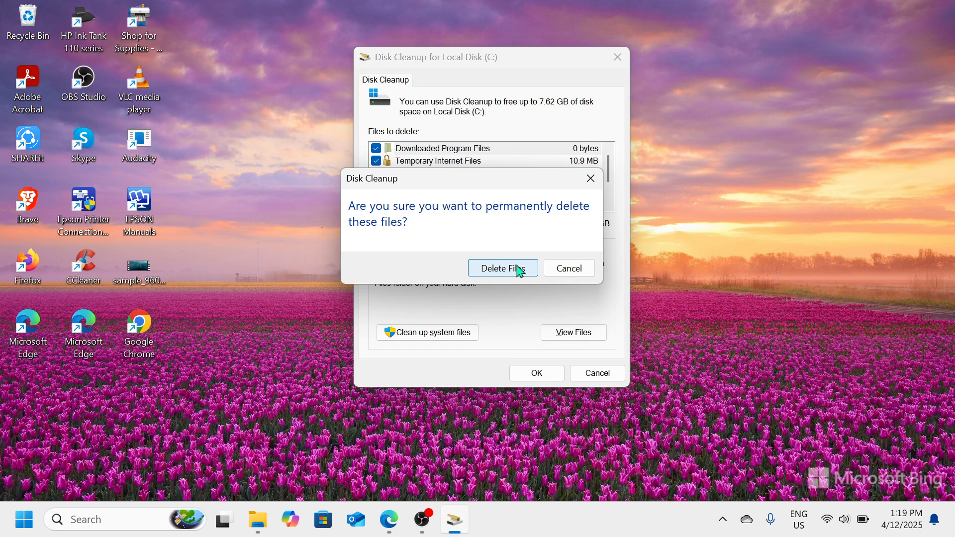
pyautogui.click(591, 178)
pyautogui.click(621, 53)
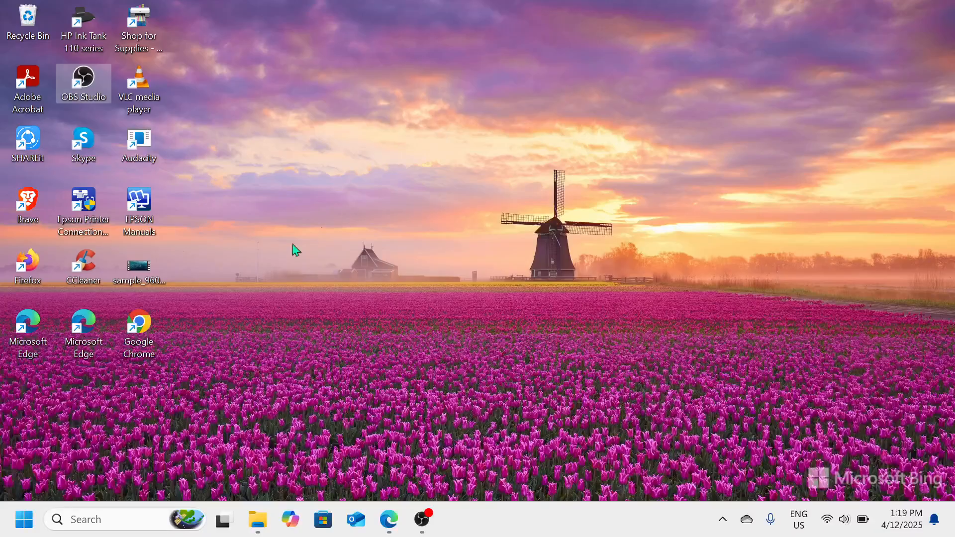
# - Open Programs and Features by running appwiz.cpl from the Run dialog
pyautogui.rightClick(26, 523)
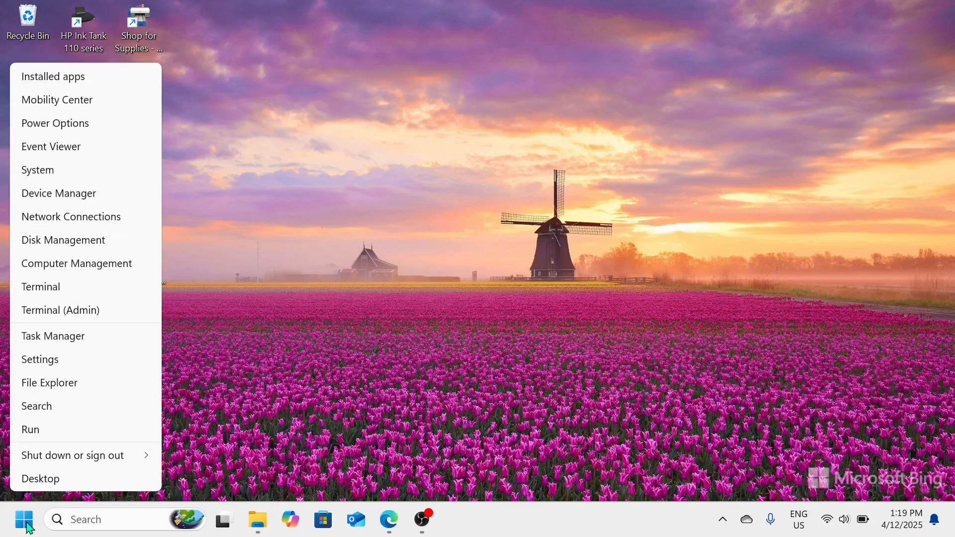
pyautogui.click(50, 432)
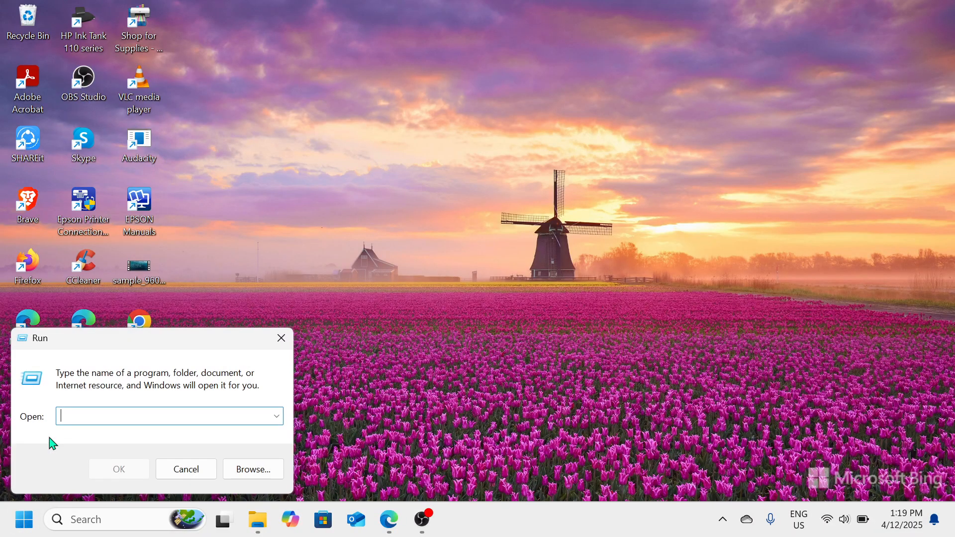
pyautogui.moveTo(237, 342); pyautogui.dragTo(598, 138)
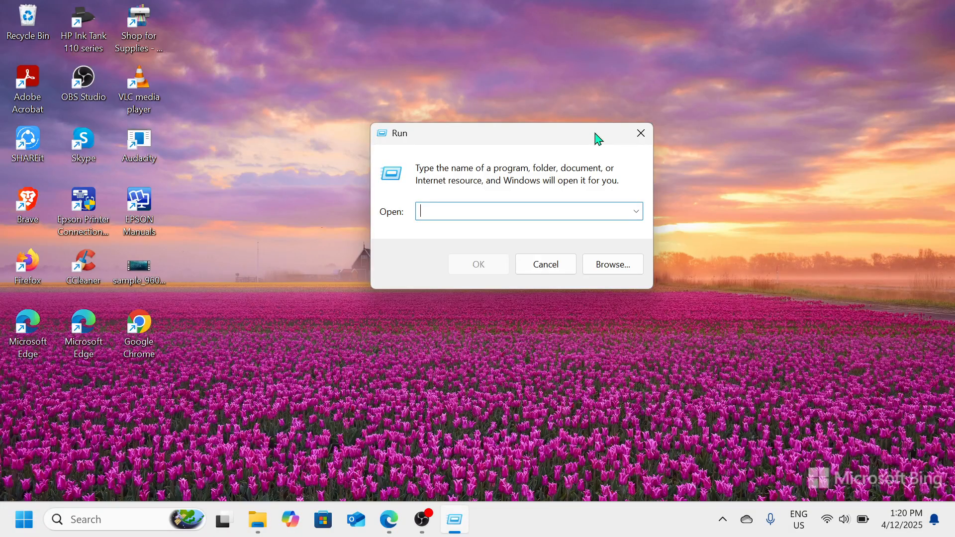
pyautogui.write('appwiz.cpl')
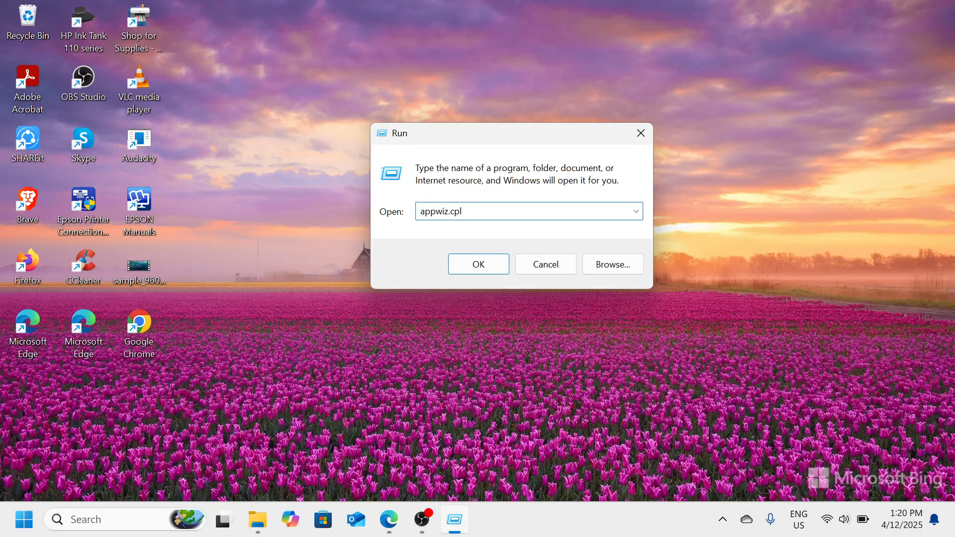
pyautogui.press('Return')
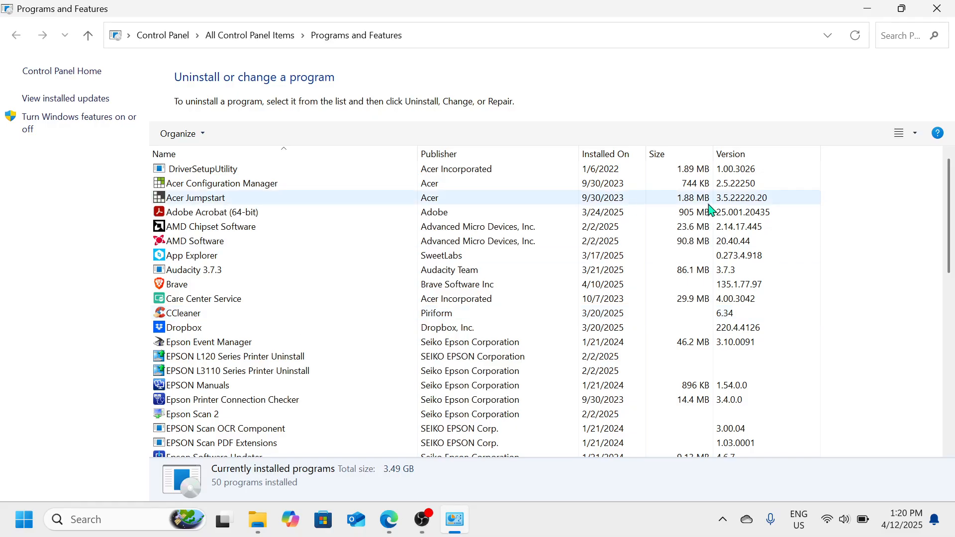
# - Sort the installed programs by size, largest first, and review the whole list
pyautogui.click(660, 166)
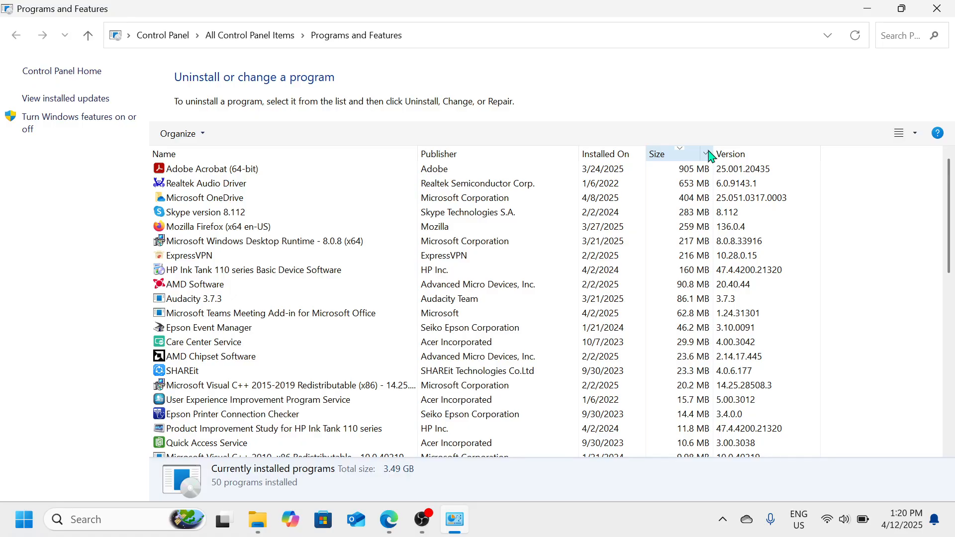
pyautogui.scroll(-10, 607, 433)
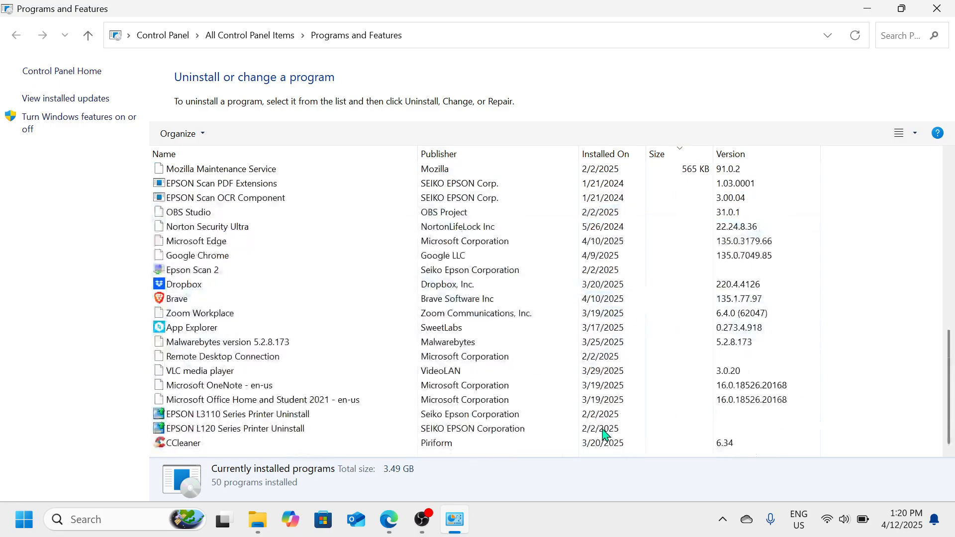
pyautogui.scroll(10, 605, 434)
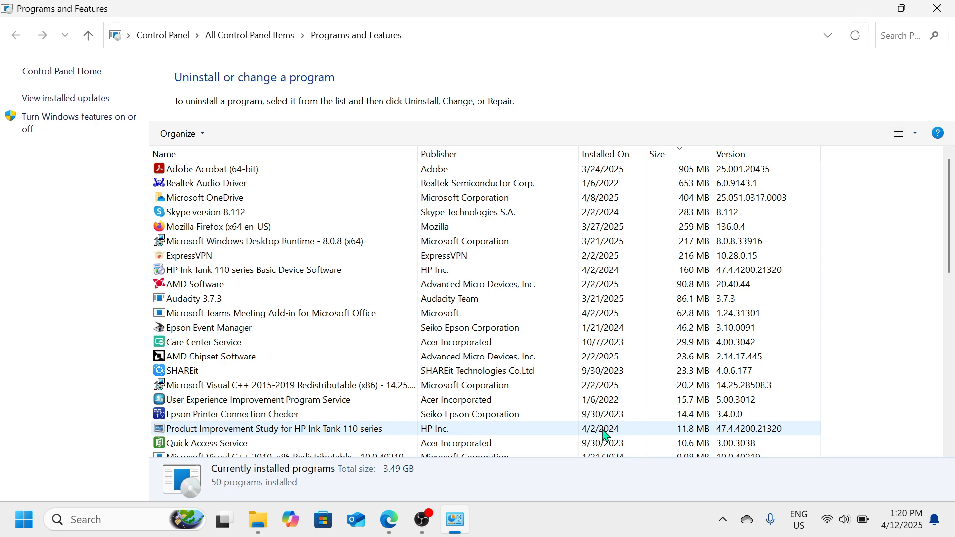
# - Bring up the uninstall options for Adobe Acrobat (64-bit) without choosing one, and close Programs and Features
pyautogui.rightClick(558, 179)
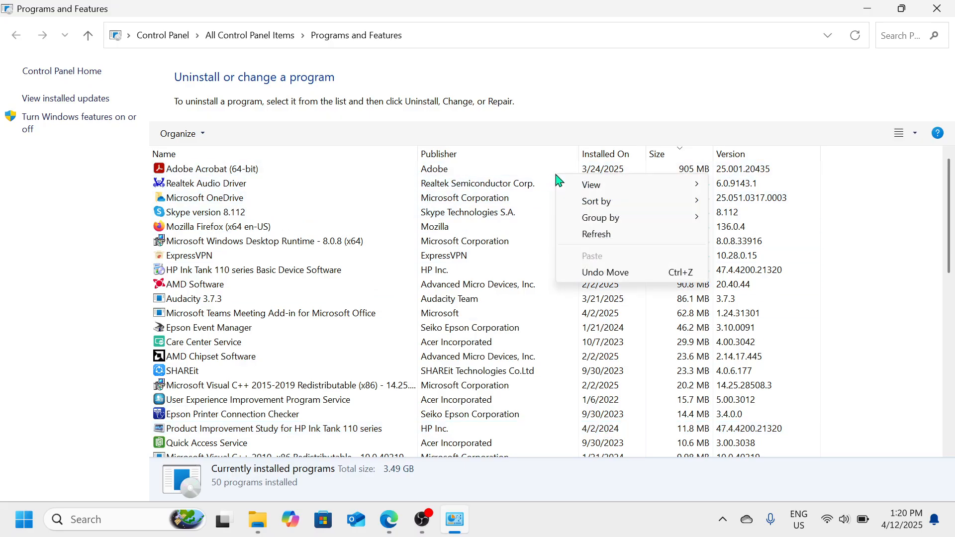
pyautogui.click(529, 180)
pyautogui.click(525, 175)
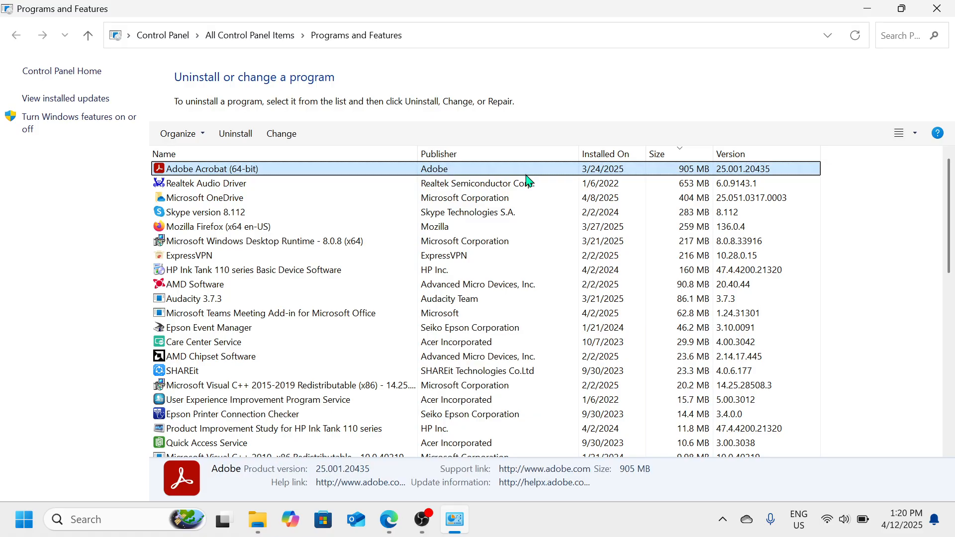
pyautogui.rightClick(525, 170)
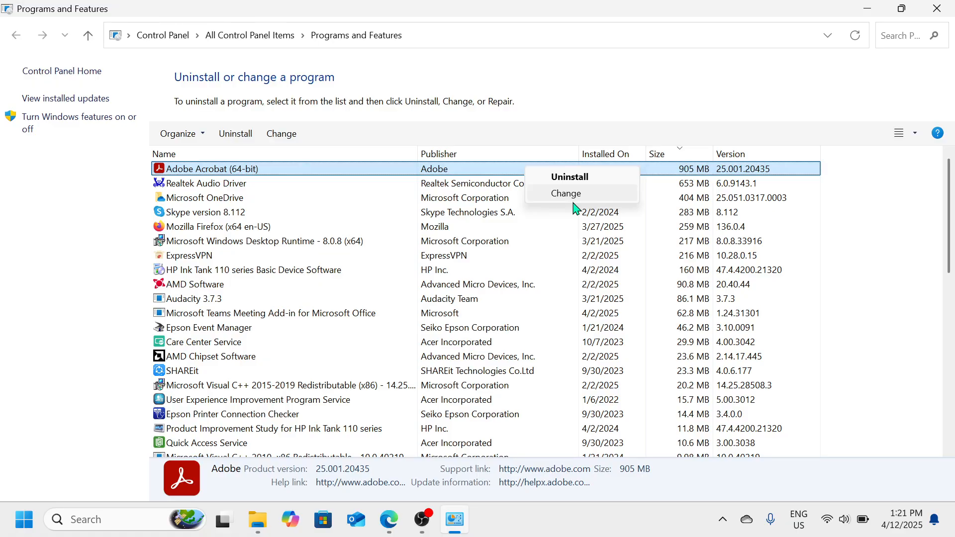
pyautogui.click(937, 9)
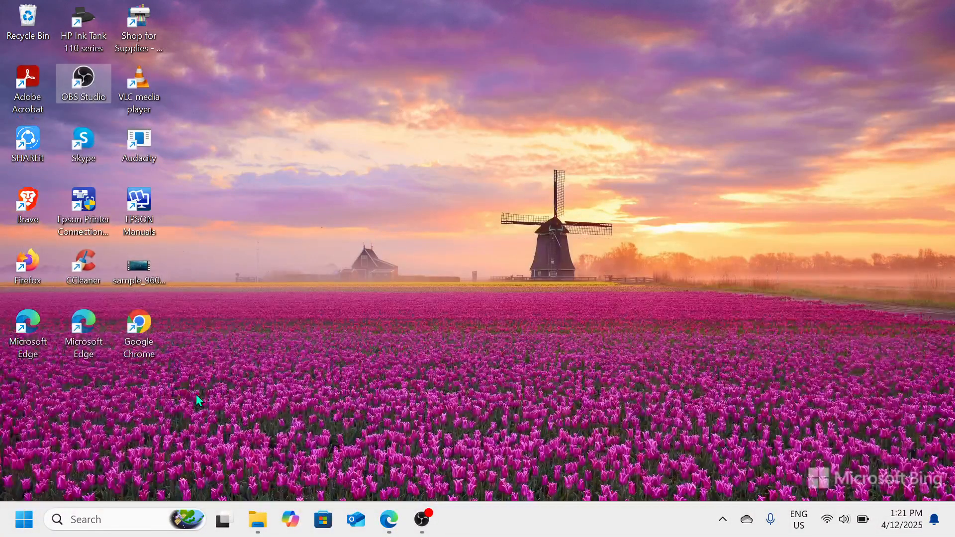
# - Find File Explorer through Windows search and open it
pyautogui.click(86, 516)
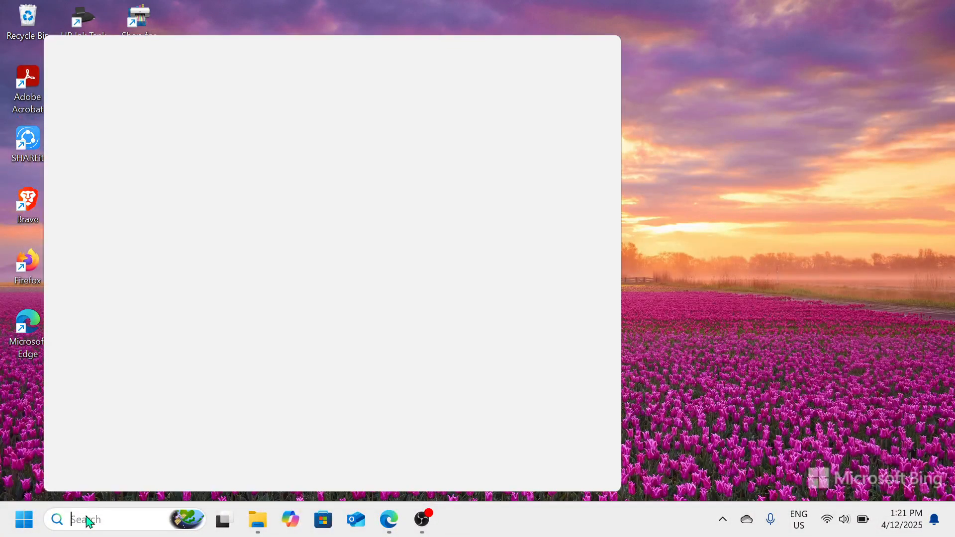
pyautogui.write('file')
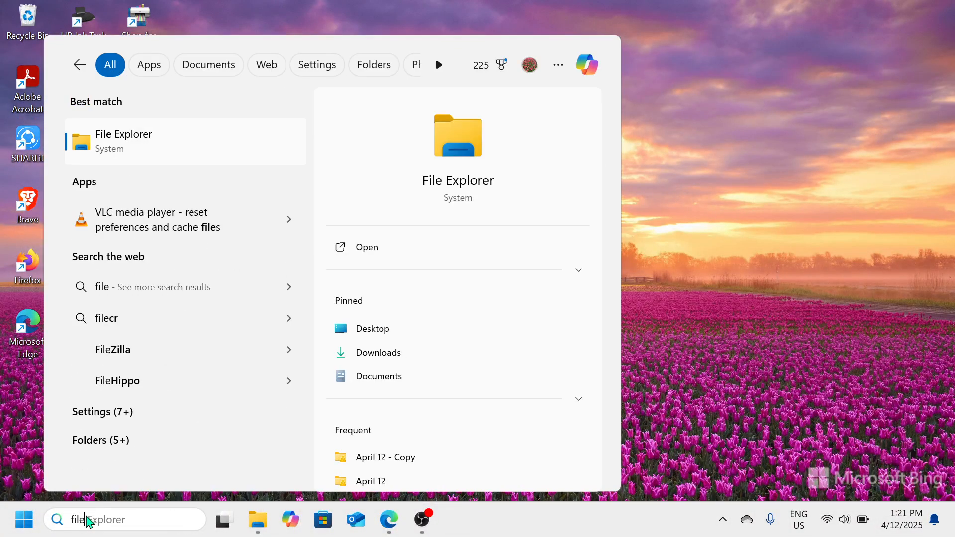
pyautogui.click(228, 147)
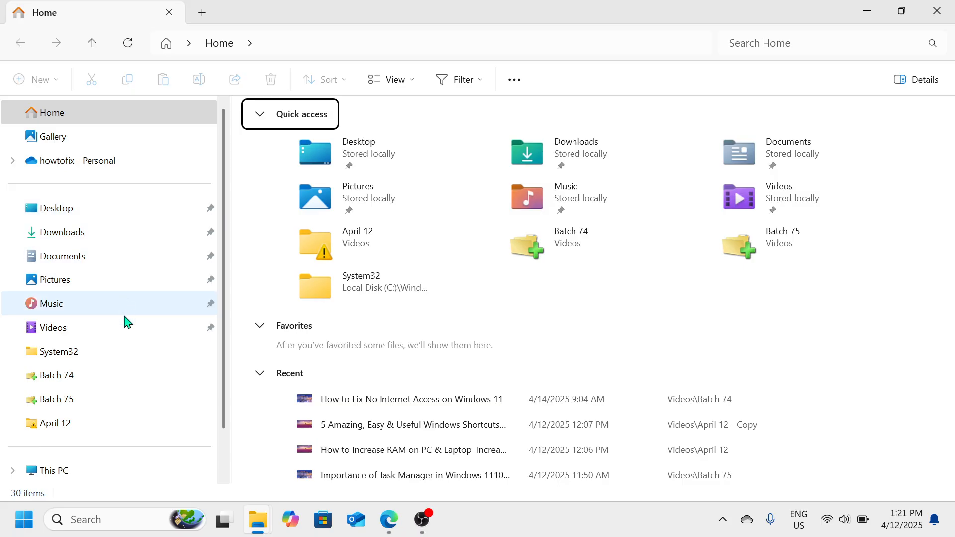
# - Examine the Downloads folder with its sorting options and the Videos folder, and close File Explorer
pyautogui.click(134, 236)
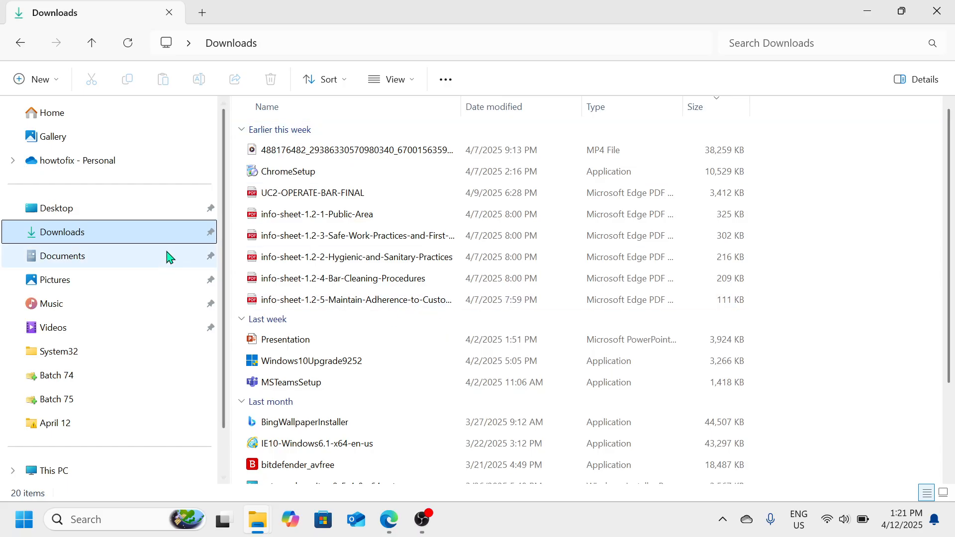
pyautogui.click(345, 75)
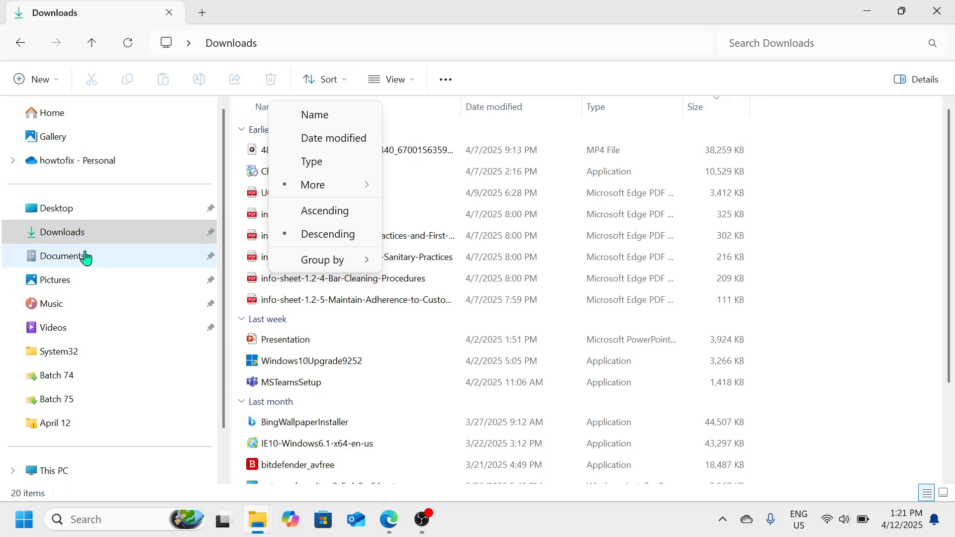
pyautogui.click(118, 334)
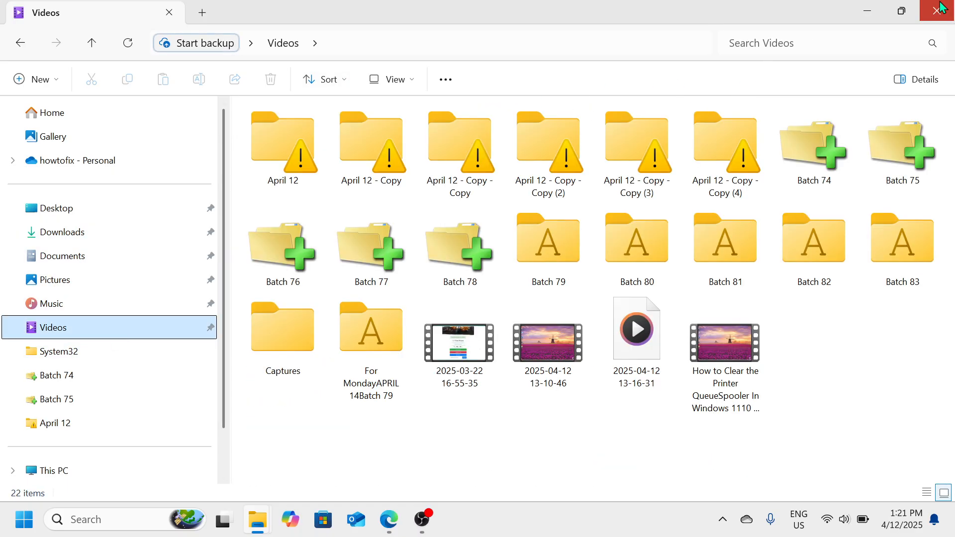
pyautogui.click(941, 7)
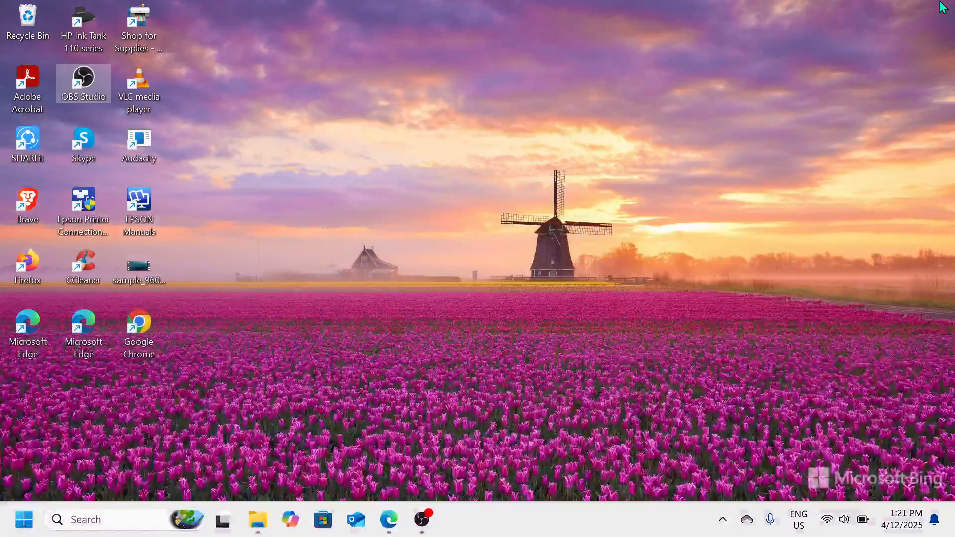
pyautogui.click(423, 520)
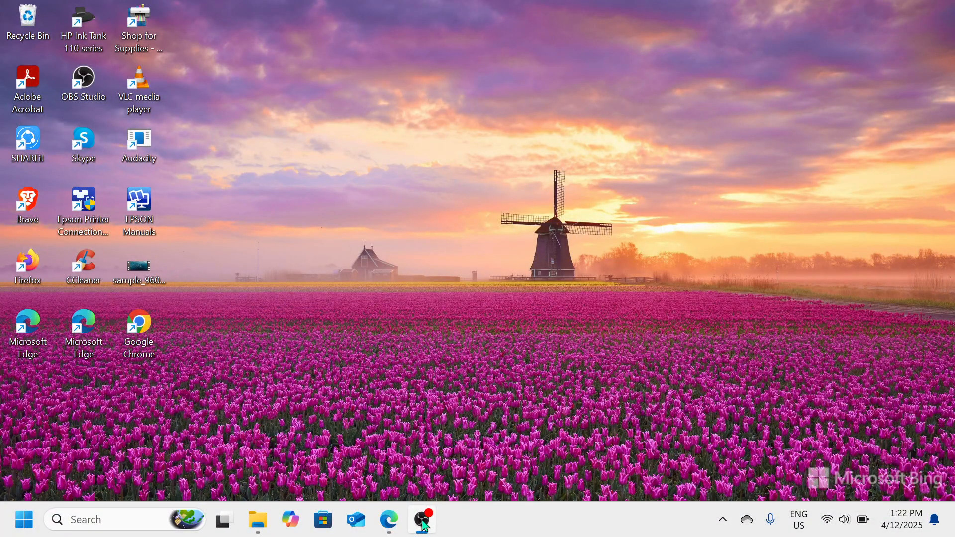